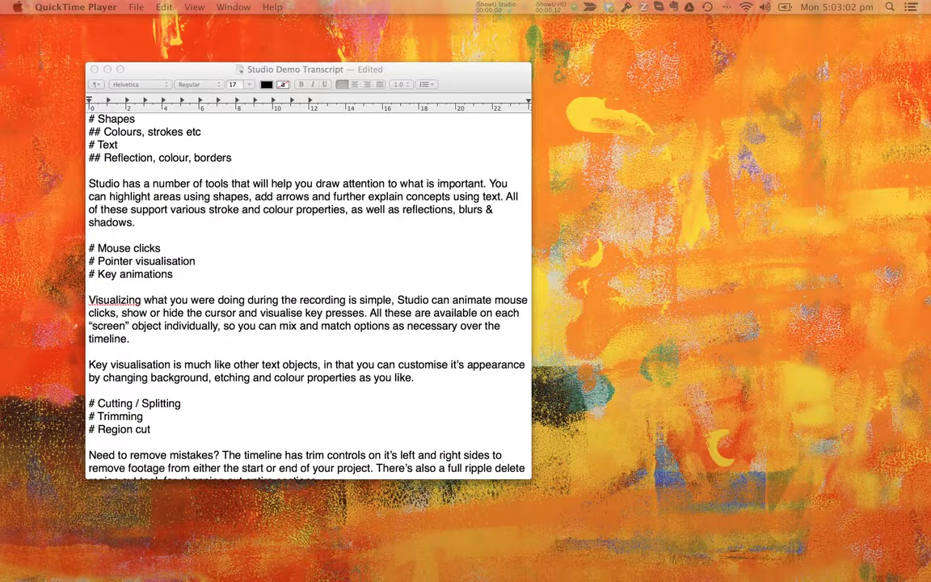
Step: Start a new screen recording setup with the full screen outlined for capture
key(super+n)
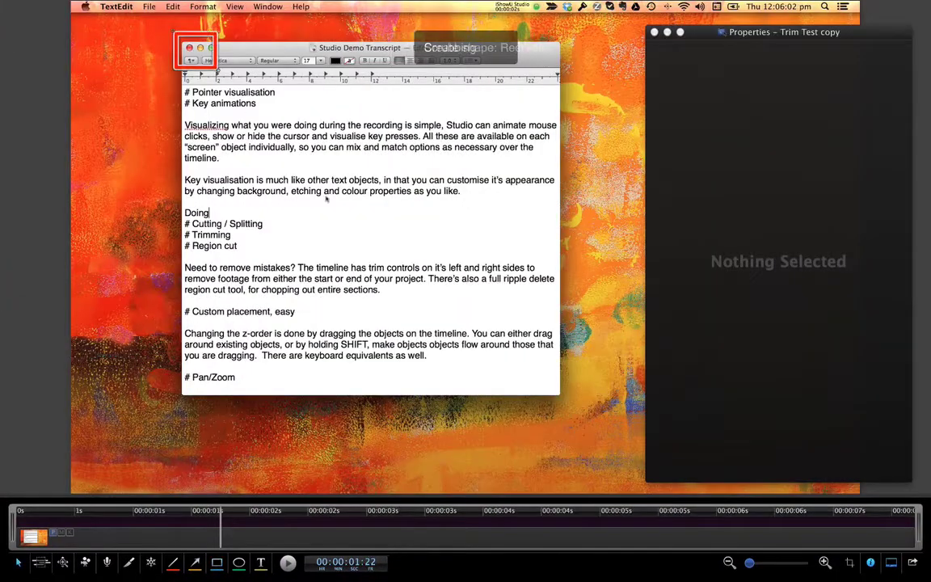
Step: Draw a red arrow at 'Doing' and add the caption 'This is the script for this screncast!'
key(a)
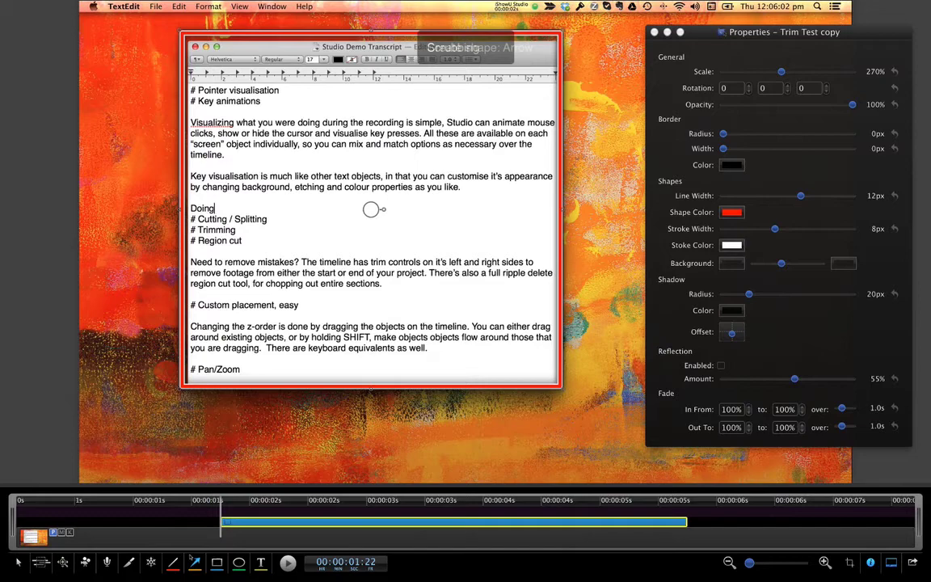
drag(429, 213, 242, 209)
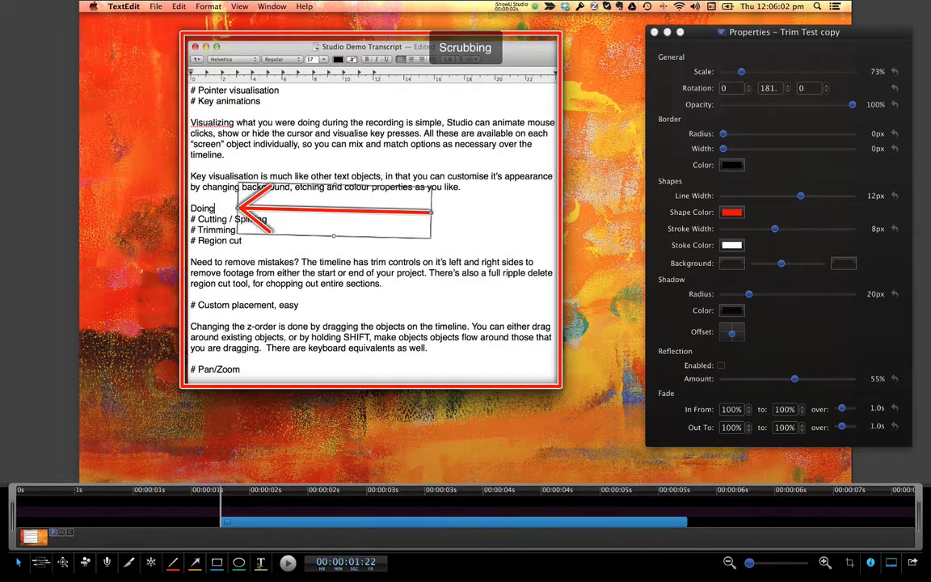
key(t)
click(332, 301)
drag(331, 300, 360, 307)
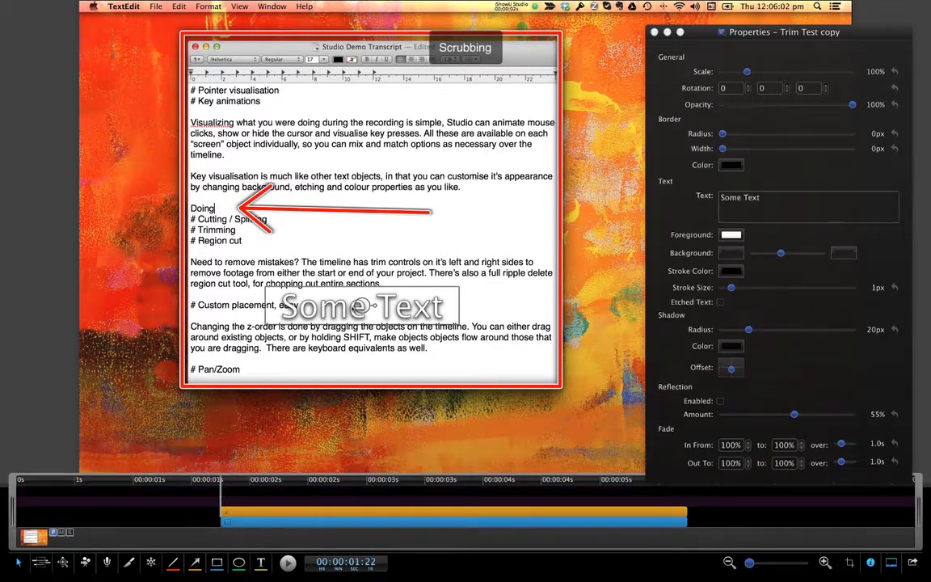
text(This is the scrip)
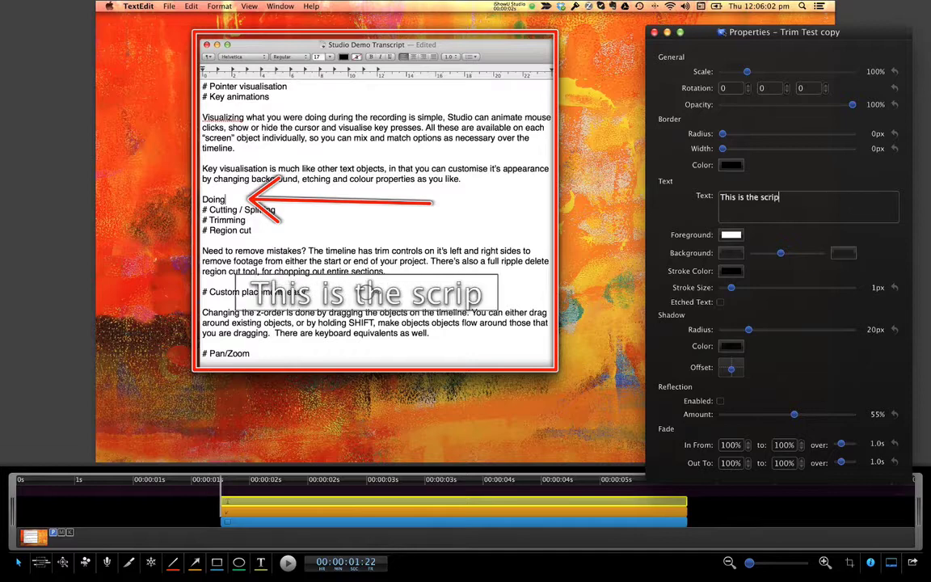
text(t for this sc)
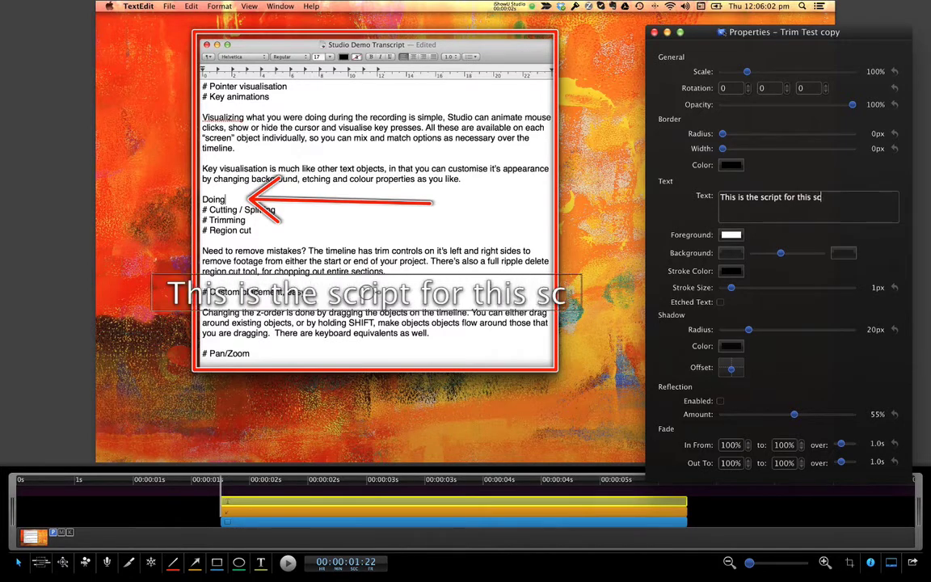
text(rencat!)
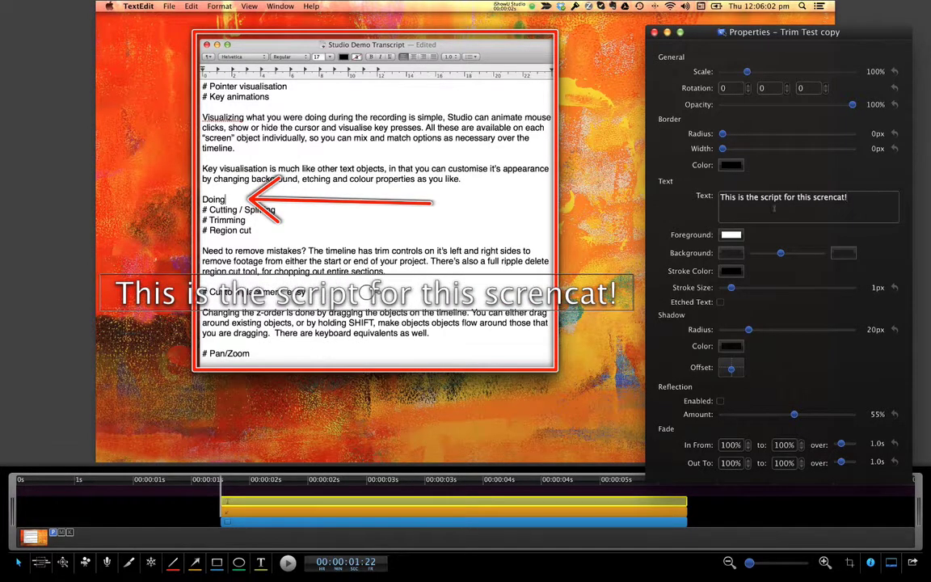
key(BackSpace)
key(BackSpace)
text(st!)
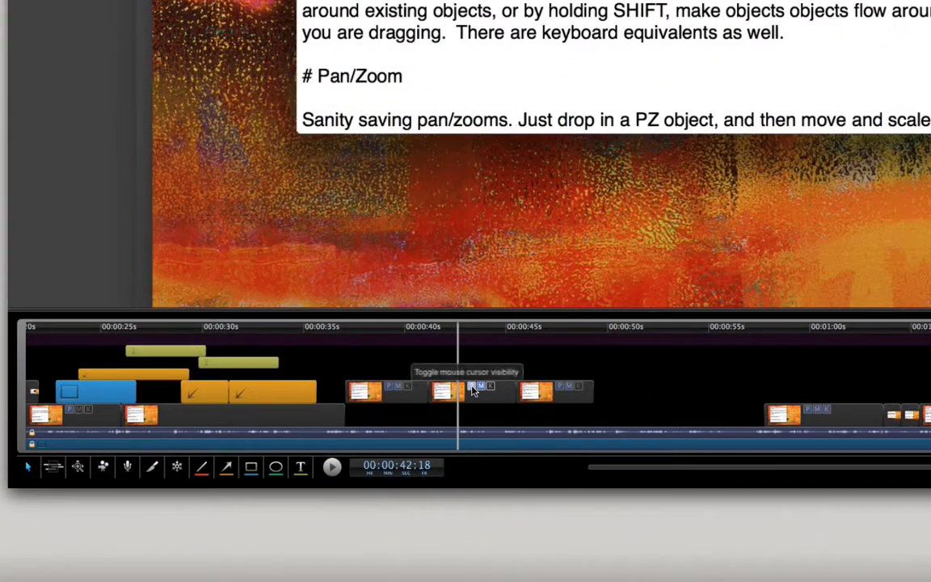
Step: Toggle the clip's cursor and click animations; make key captions unetched with a thicker stroke
click(478, 387)
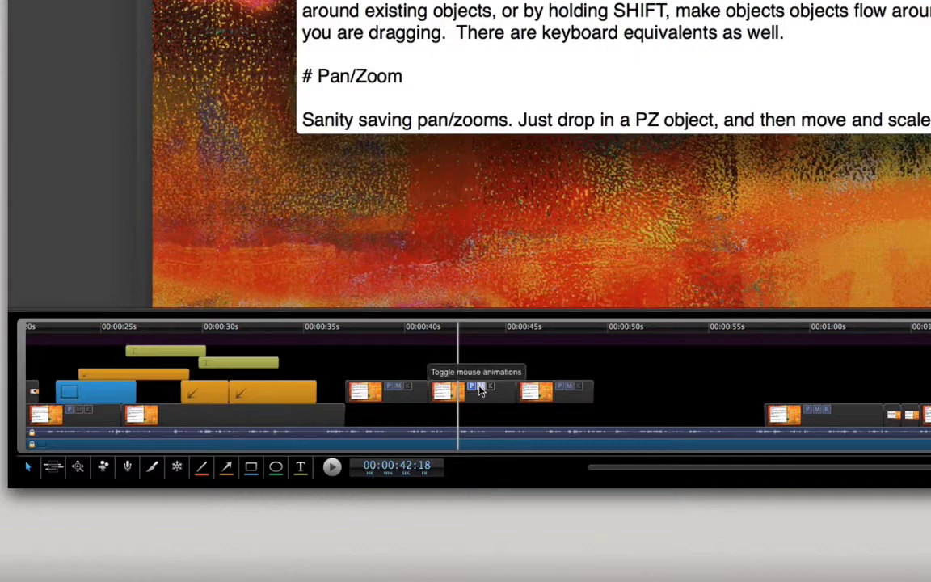
click(489, 388)
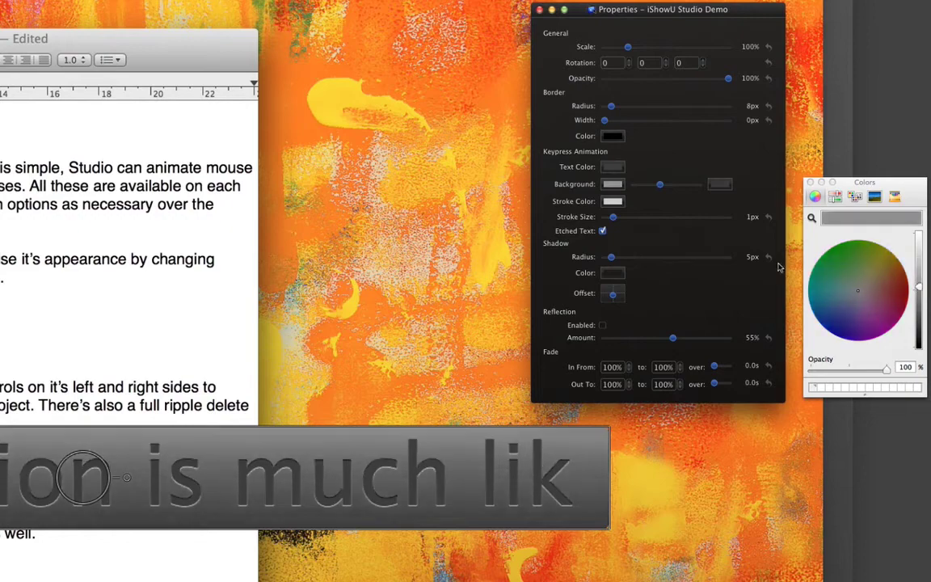
click(602, 231)
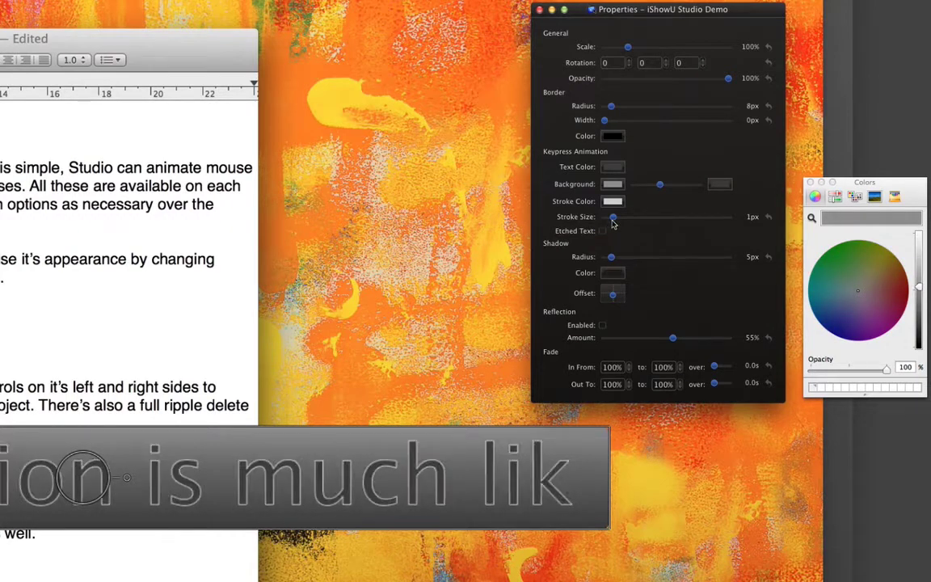
drag(612, 224, 706, 216)
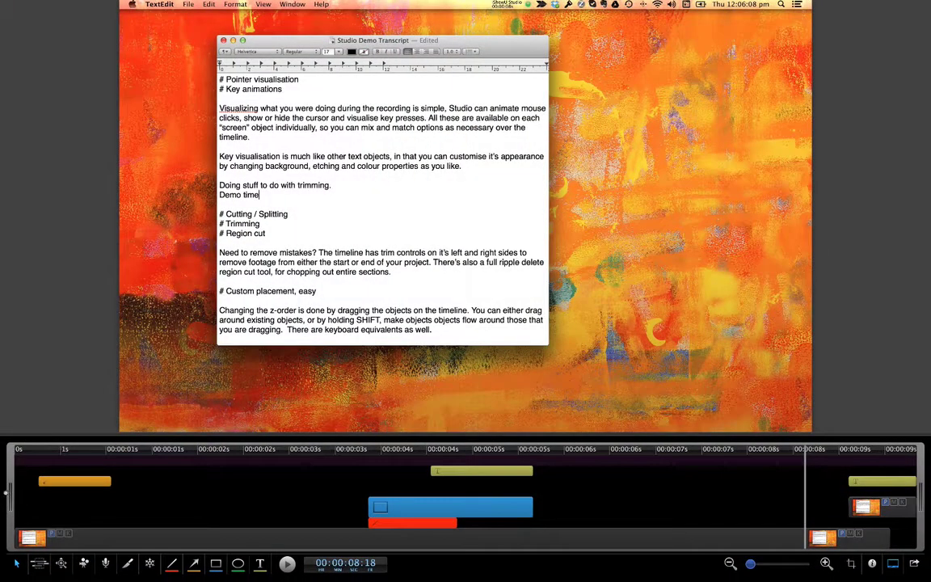
Step: Trim both timeline ends, cut a middle region, and move the blue shape clip to about 0:40
mouse_move(6, 490)
mouse_down()
mouse_move(85, 491)
mouse_move(17, 490)
mouse_up()
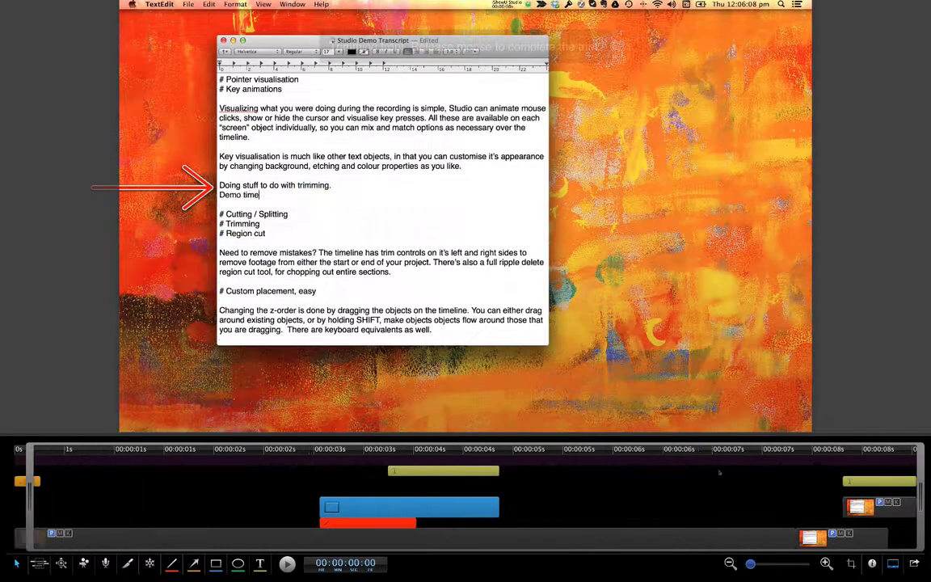
drag(915, 482, 785, 489)
drag(364, 501, 636, 501)
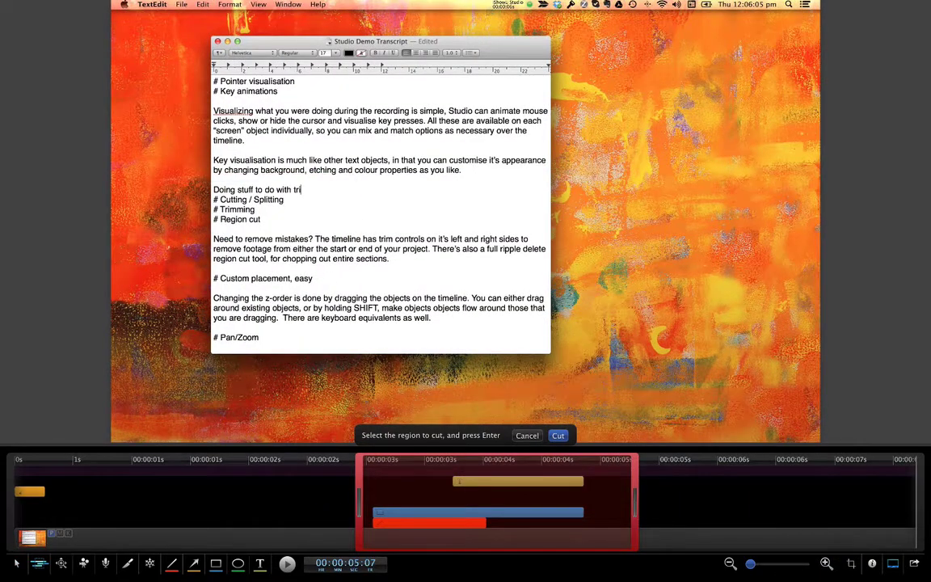
key(Return)
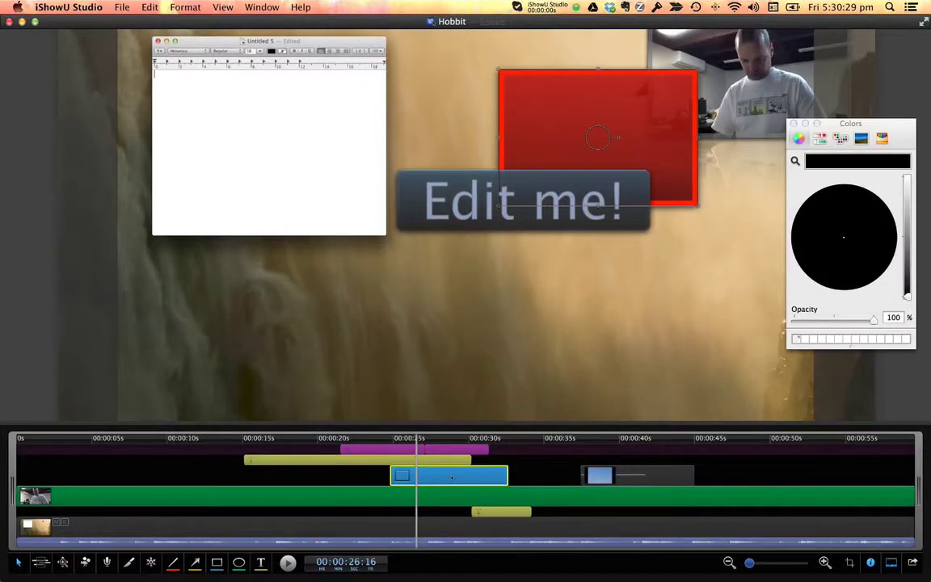
drag(450, 476, 571, 472)
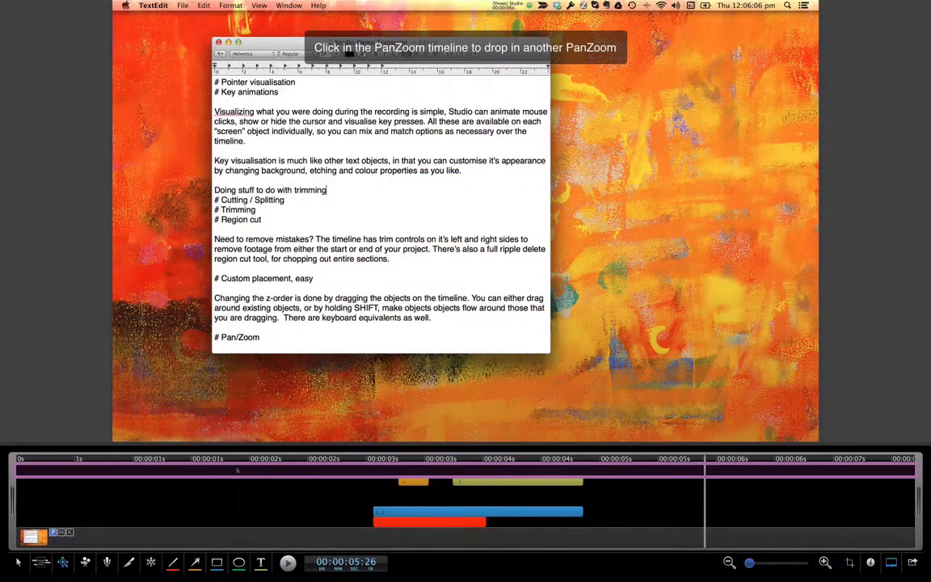
Step: Add a pan/zoom, shorten it, set 0.4s zoom-in and 3.0s ease-out ramps, and preview
click(236, 470)
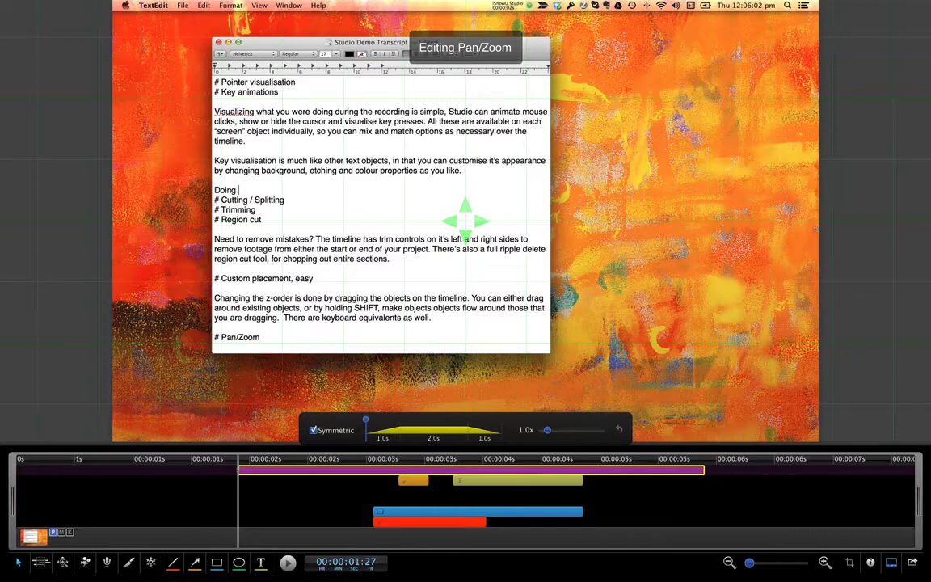
key(space)
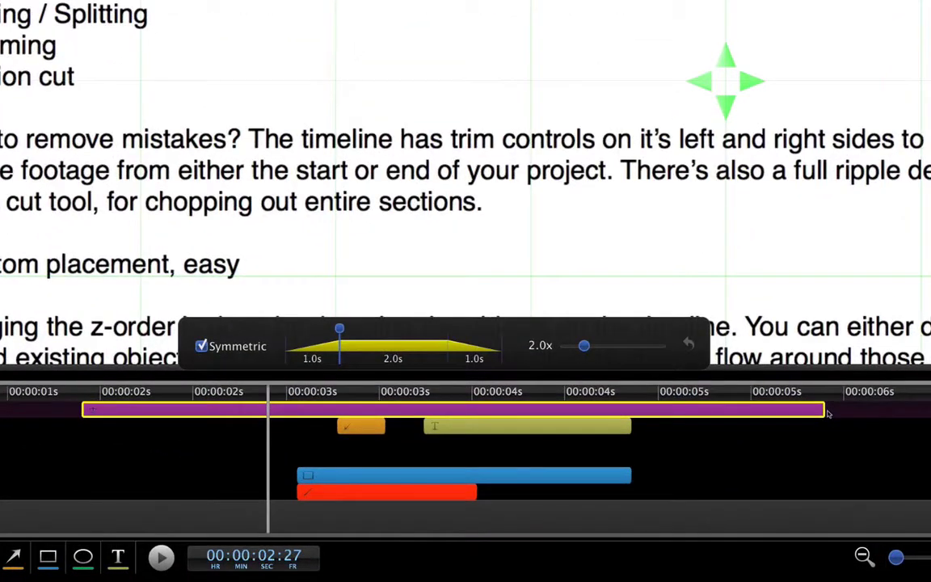
drag(827, 413, 736, 412)
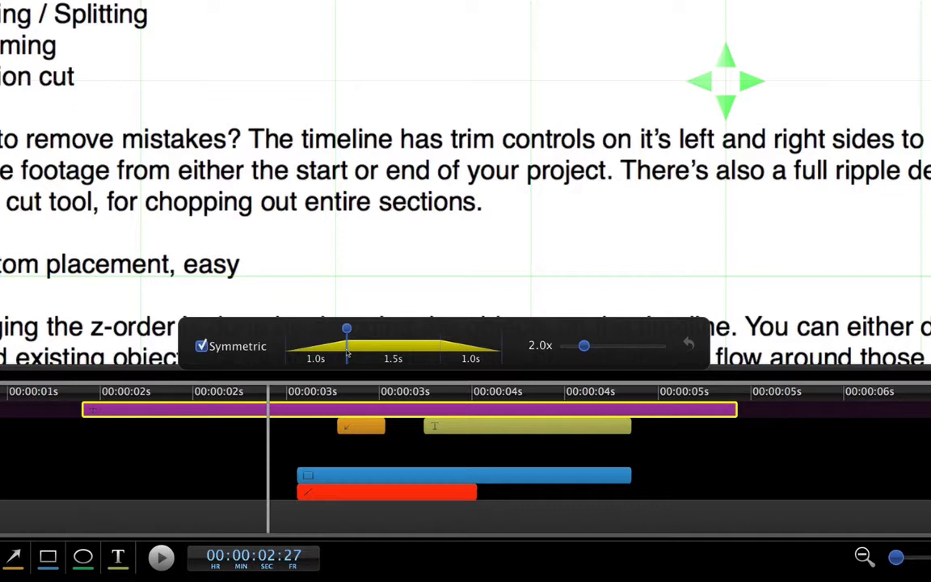
drag(347, 349, 305, 343)
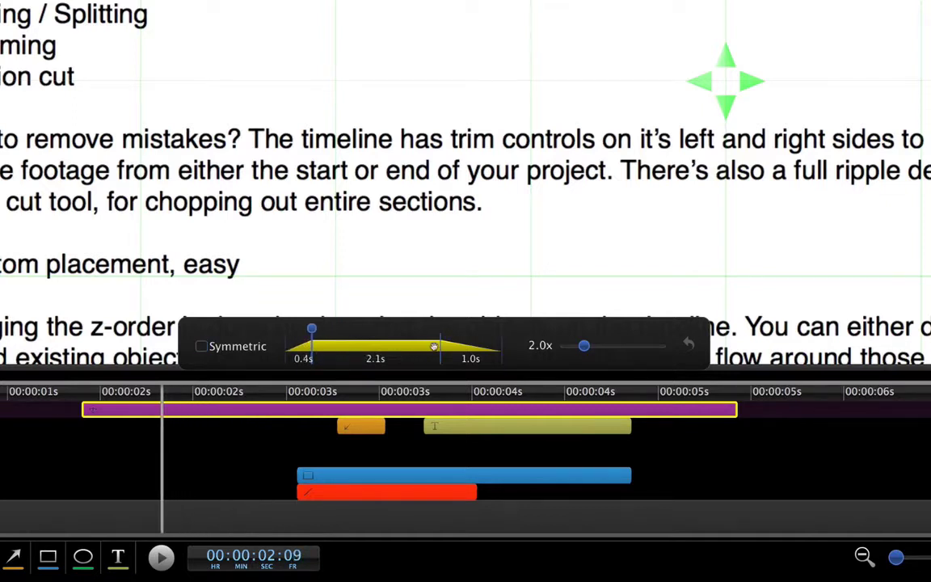
drag(434, 346, 307, 346)
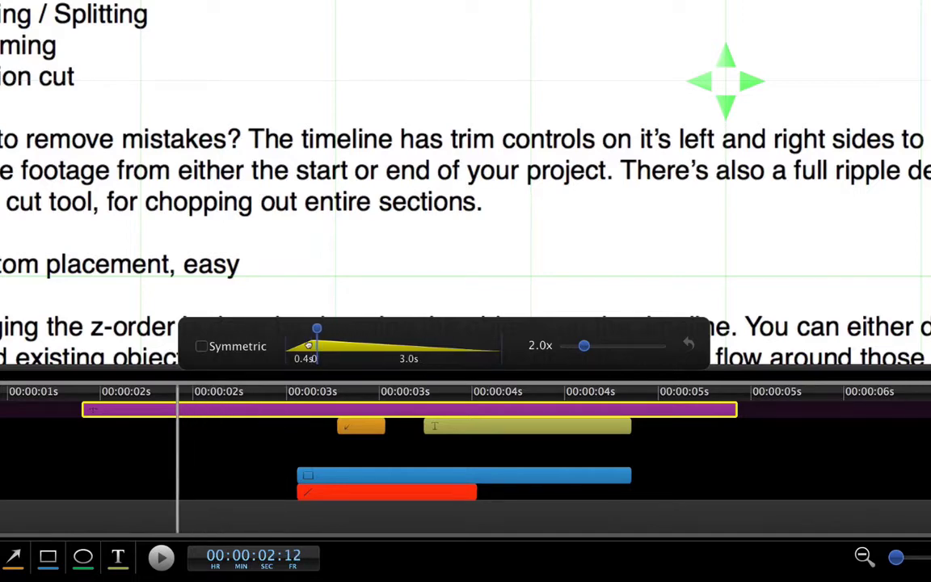
click(80, 393)
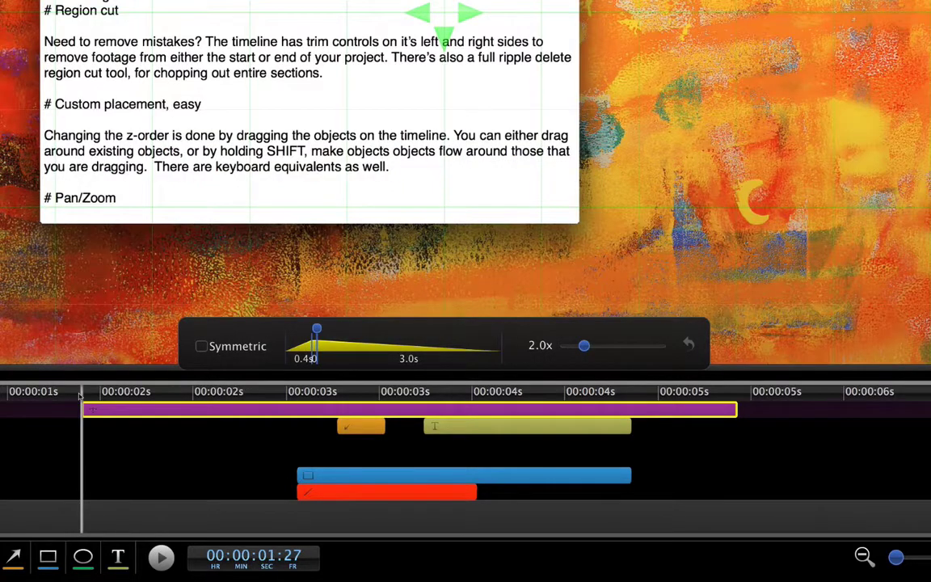
key(space)
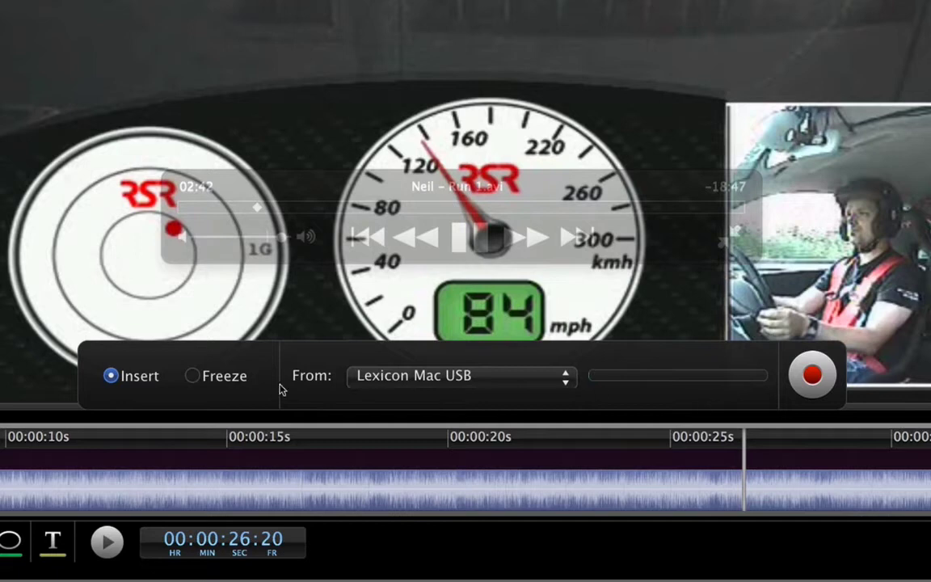
Step: Record a few seconds of voice-over on the racing footage
click(824, 376)
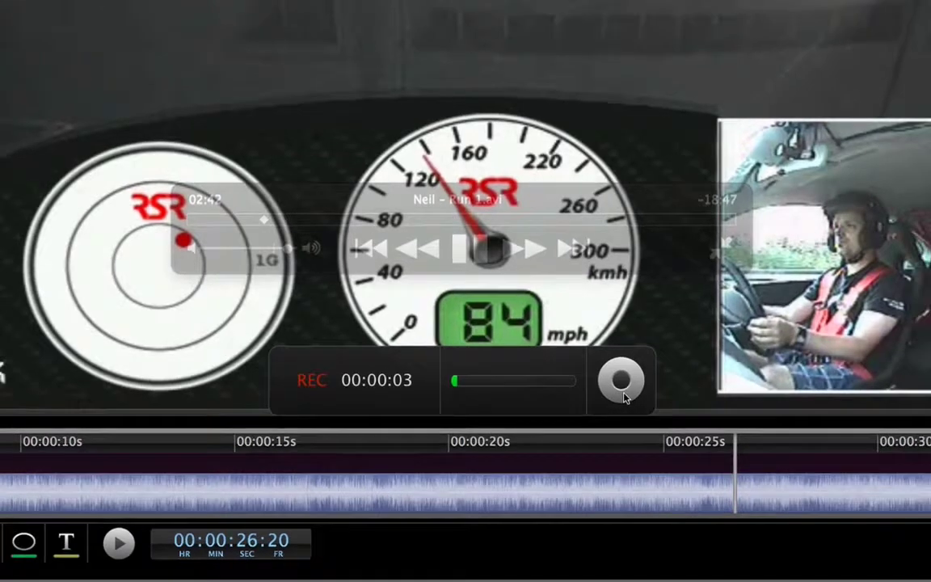
click(627, 380)
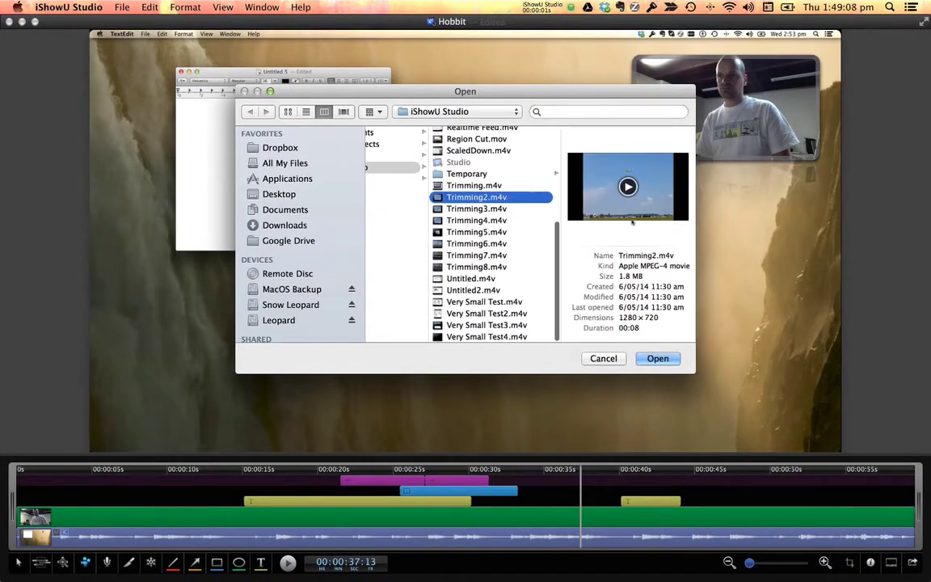
Step: Add Trimming2.m4v, split the recording into parts, and enable the recording timer
key(Return)
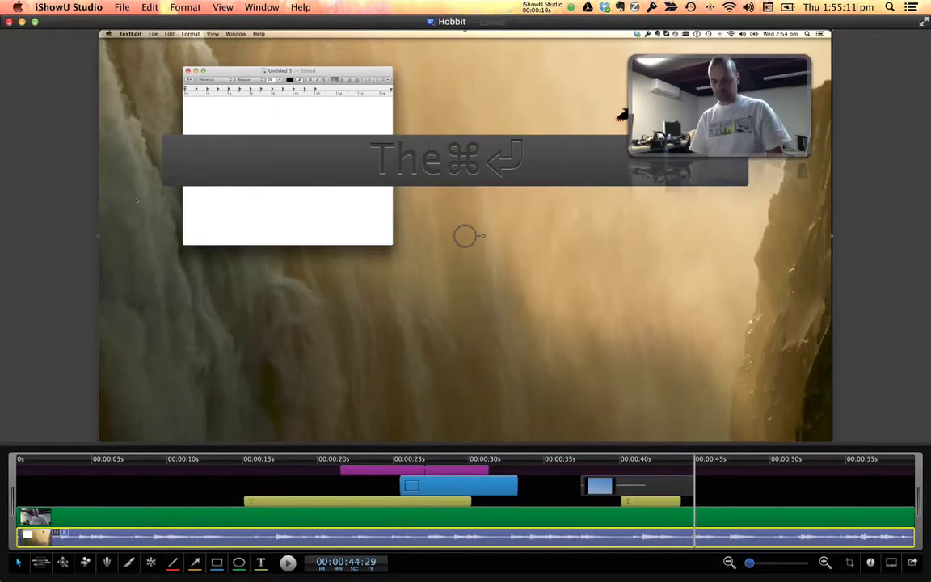
click(150, 7)
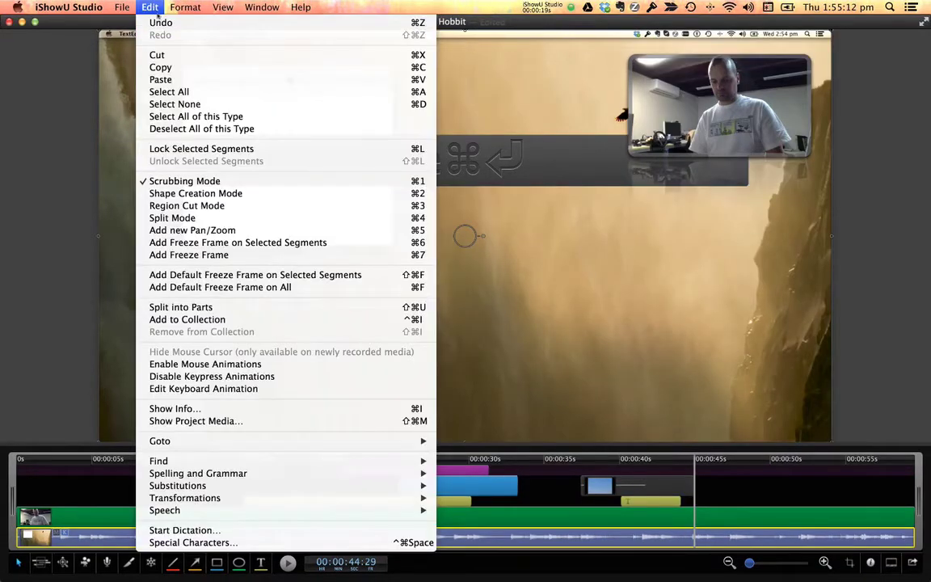
click(270, 305)
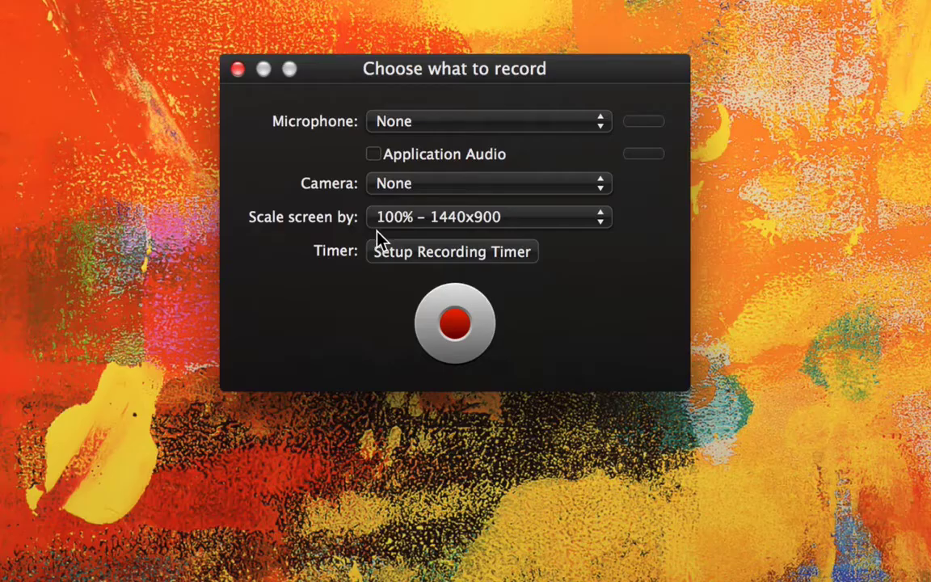
click(397, 250)
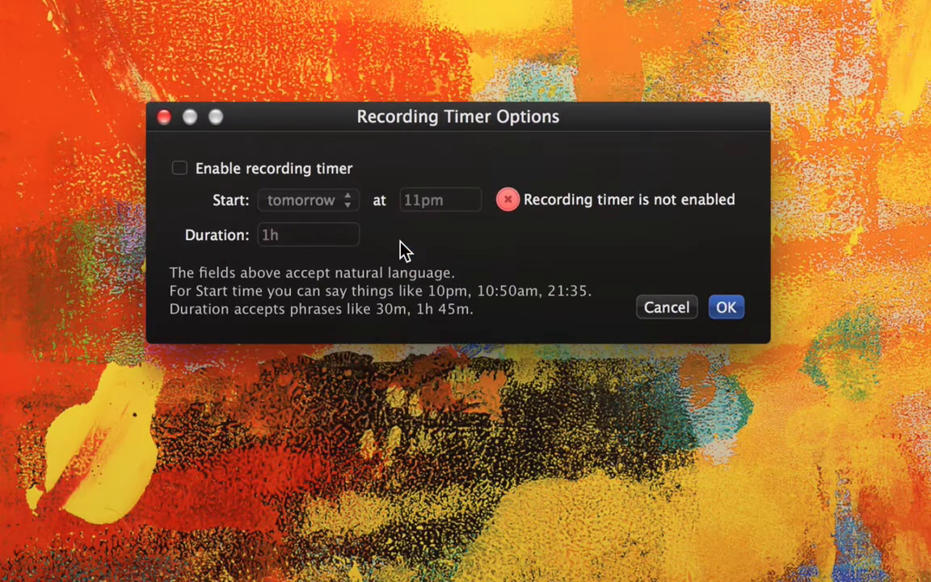
click(245, 168)
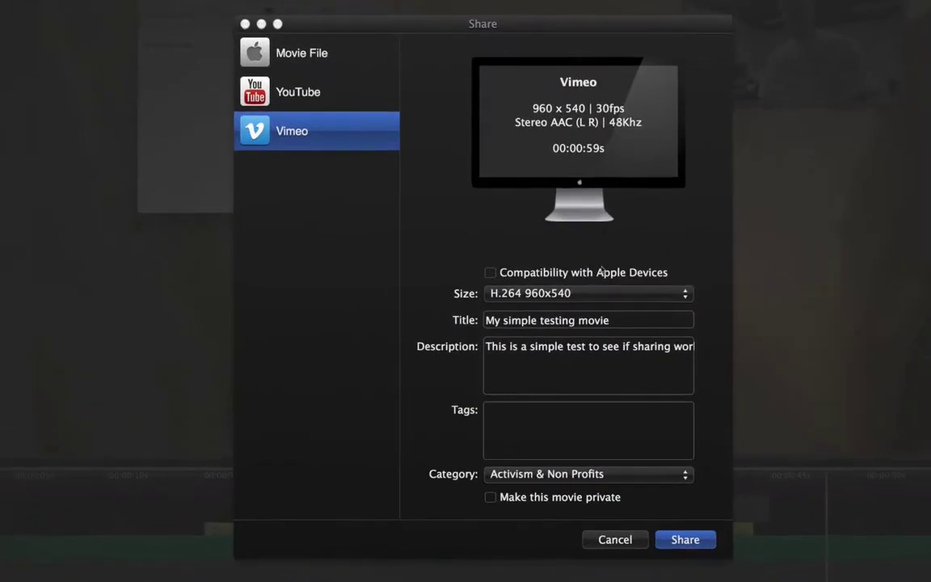
Step: Export as an Apple-compatible H.264 960x540 movie file, then browse the iShowU Studio product page
click(602, 272)
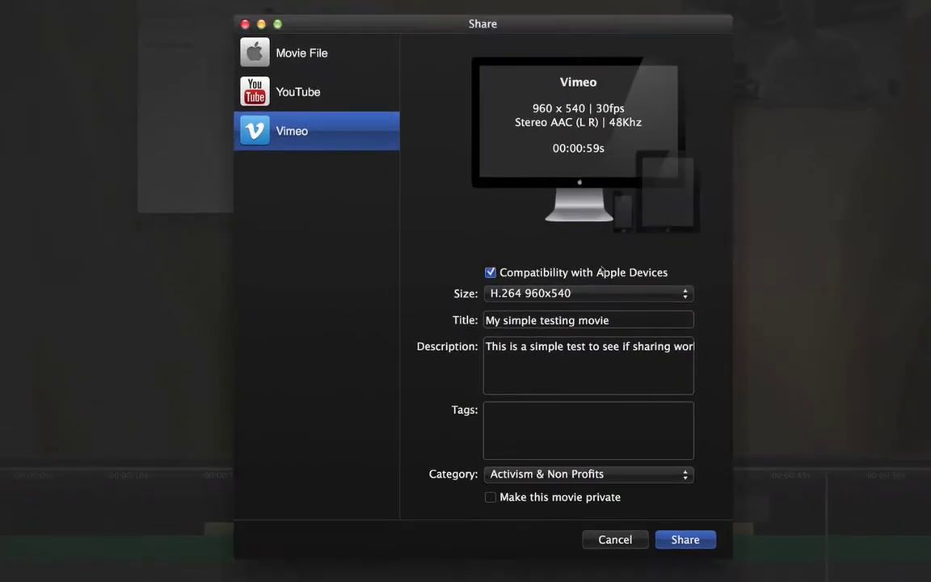
click(316, 58)
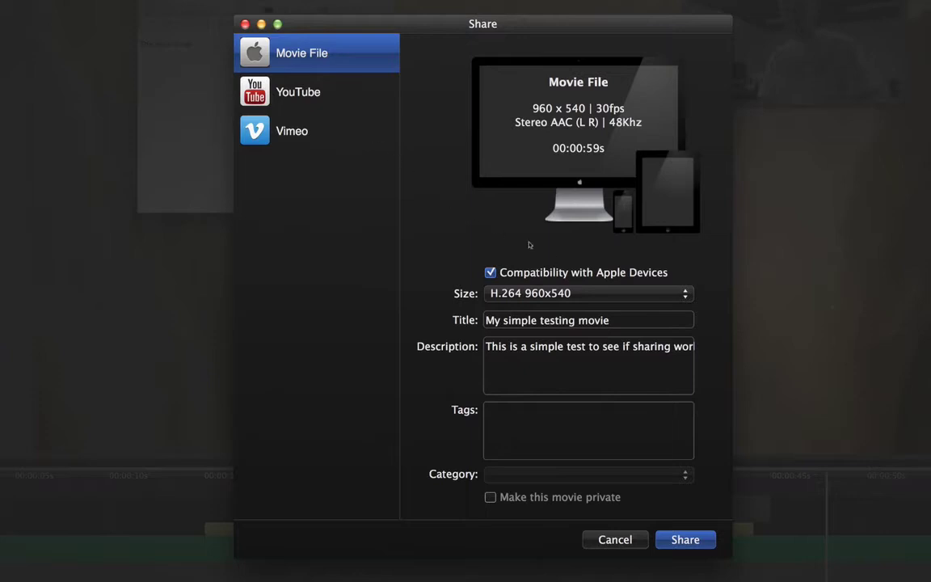
click(636, 294)
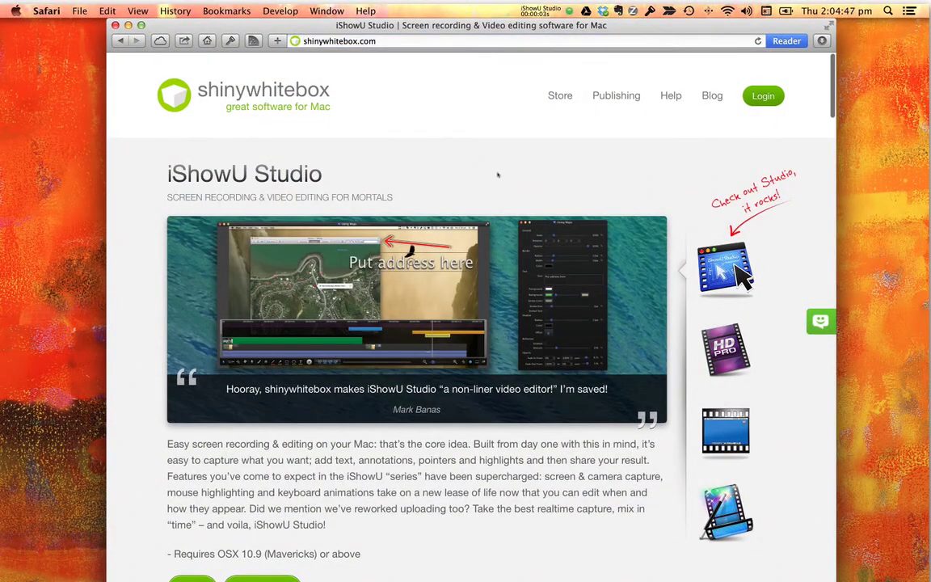
scroll(498, 174, down, 3)
scroll(497, 174, down, 5)
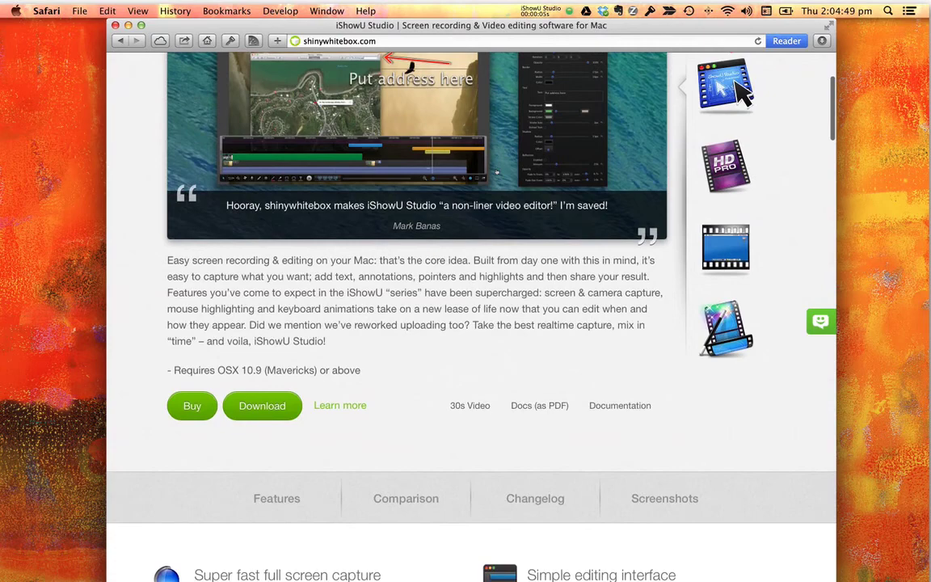